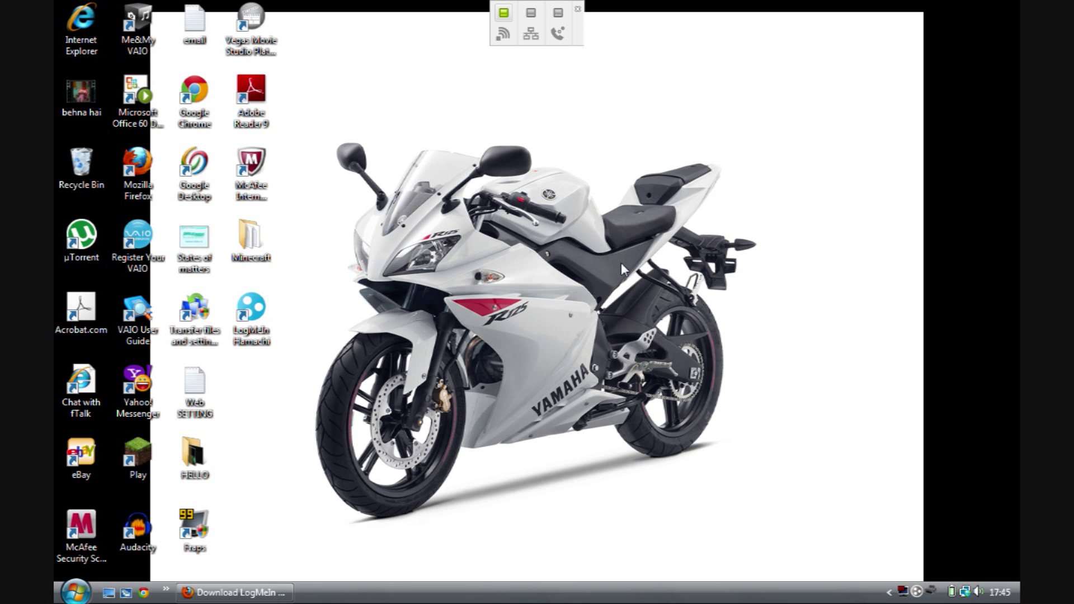
Return to the Hamachi download page, accept its Conditions of Use, and switch to the Minecraft tab.
left_click(234, 592)
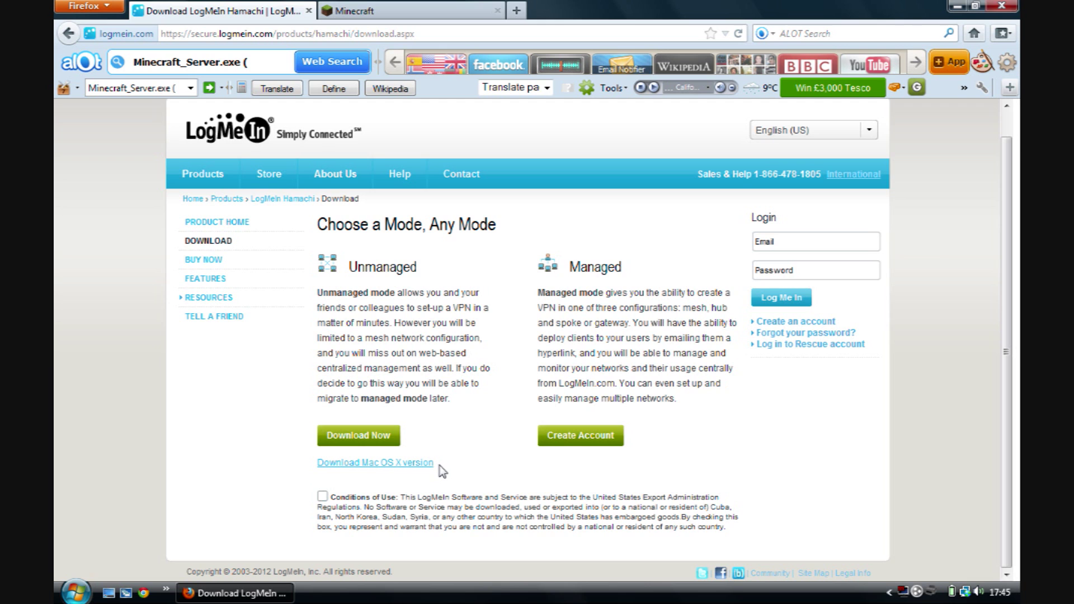
left_click_drag(438, 464, 318, 467)
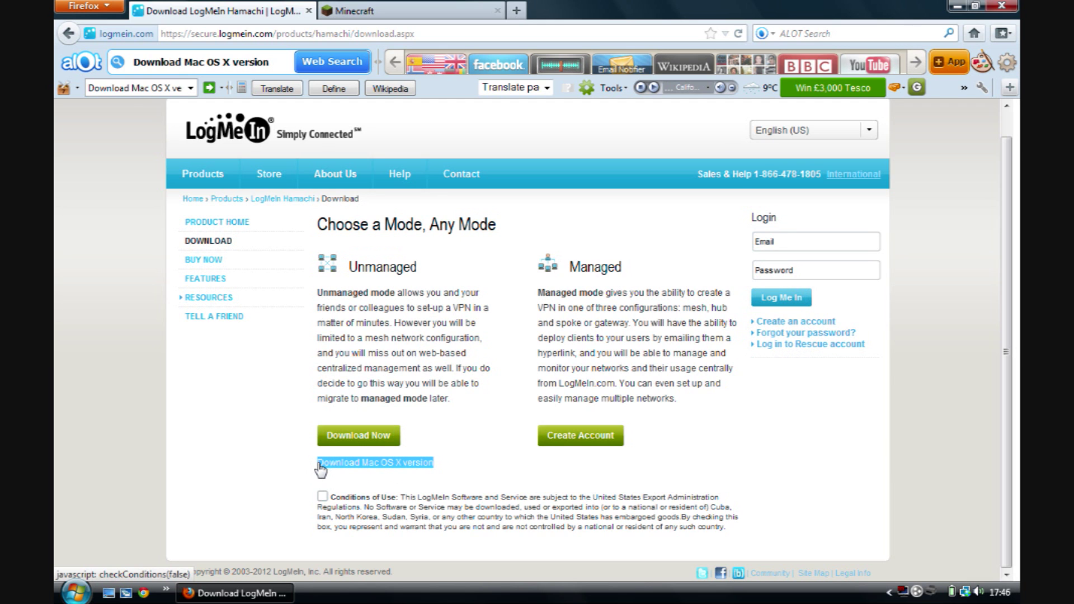
left_click(334, 482)
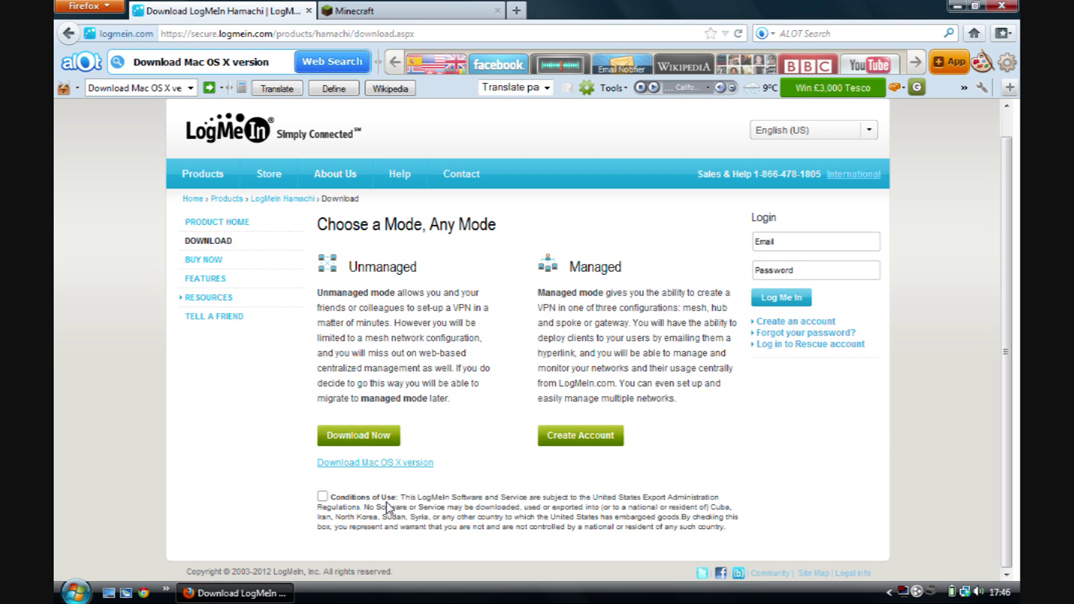
left_click(324, 497)
left_click_drag(342, 496, 345, 497)
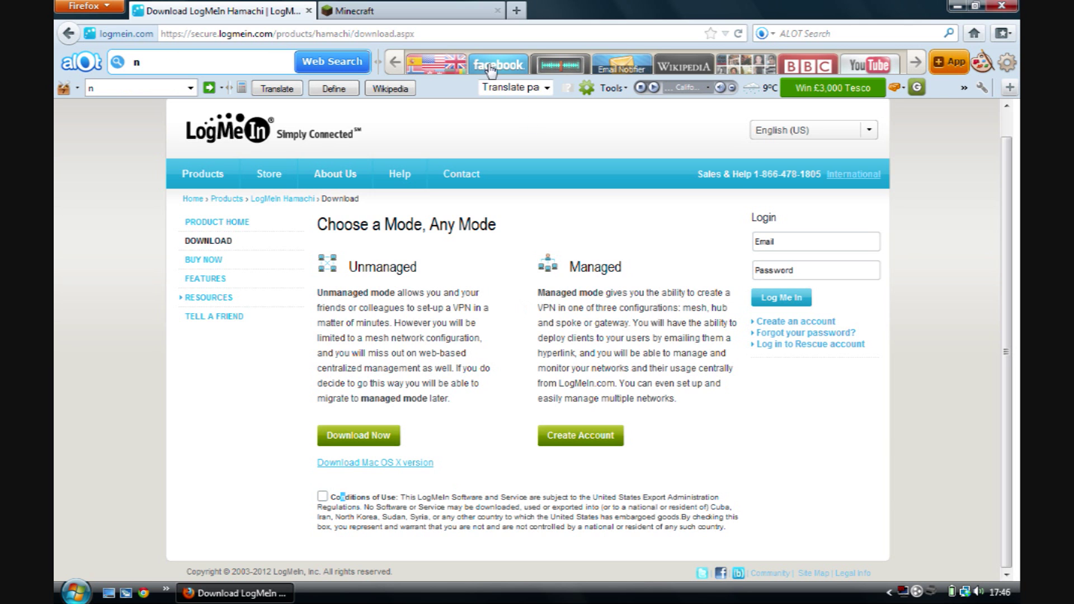
left_click(408, 5)
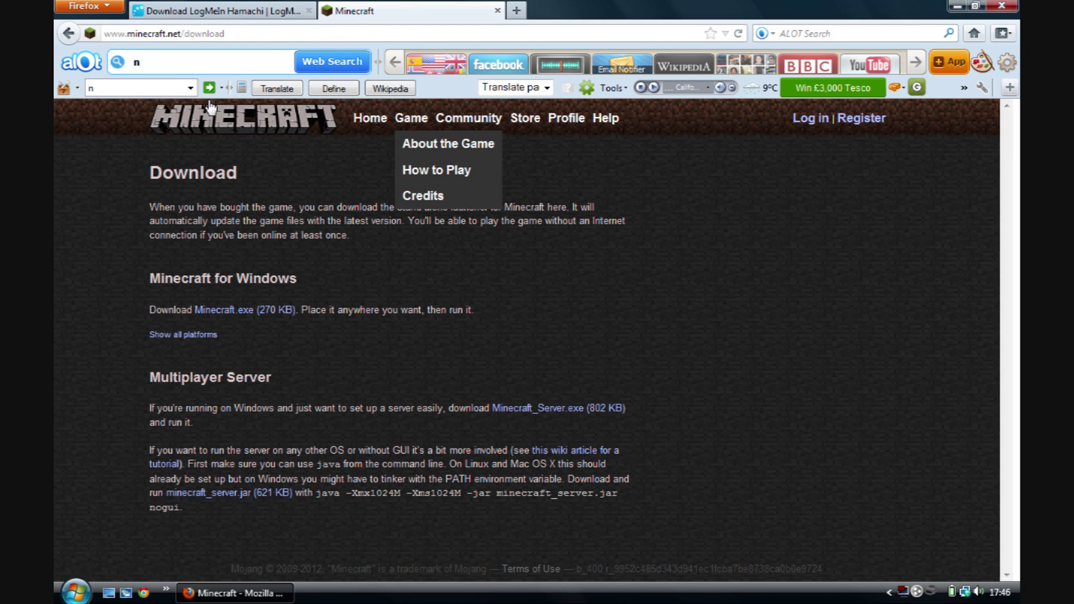
Review the Multiplayer Server section and Minecraft_Server.exe link, then minimize Firefox to the desktop.
mouse_move(342, 220)
left_mouse_down()
mouse_move(616, 495)
mouse_move(342, 220)
left_mouse_up()
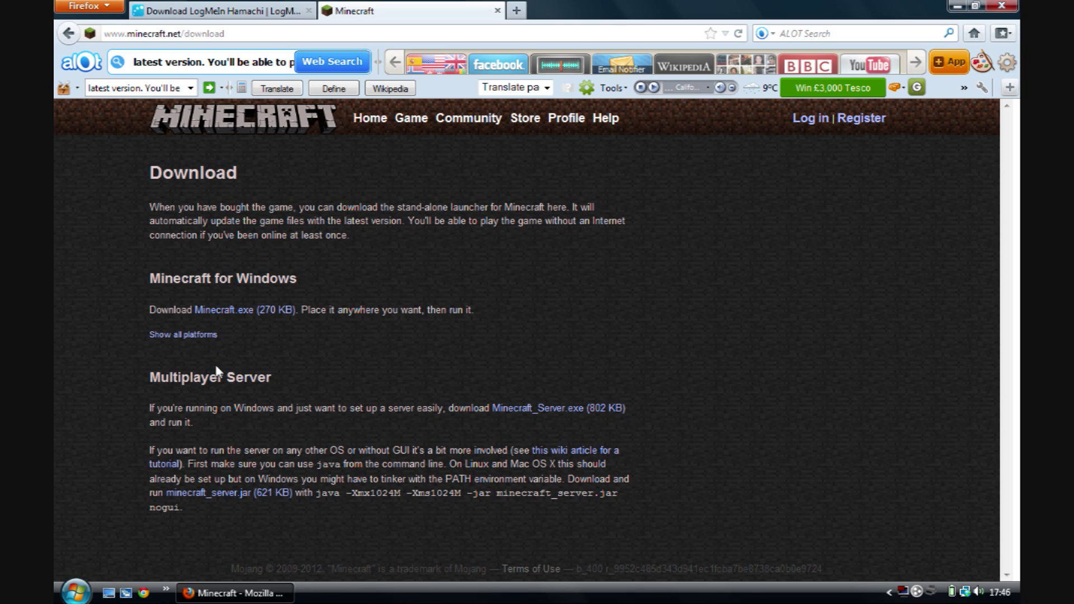
left_click_drag(149, 377, 272, 378)
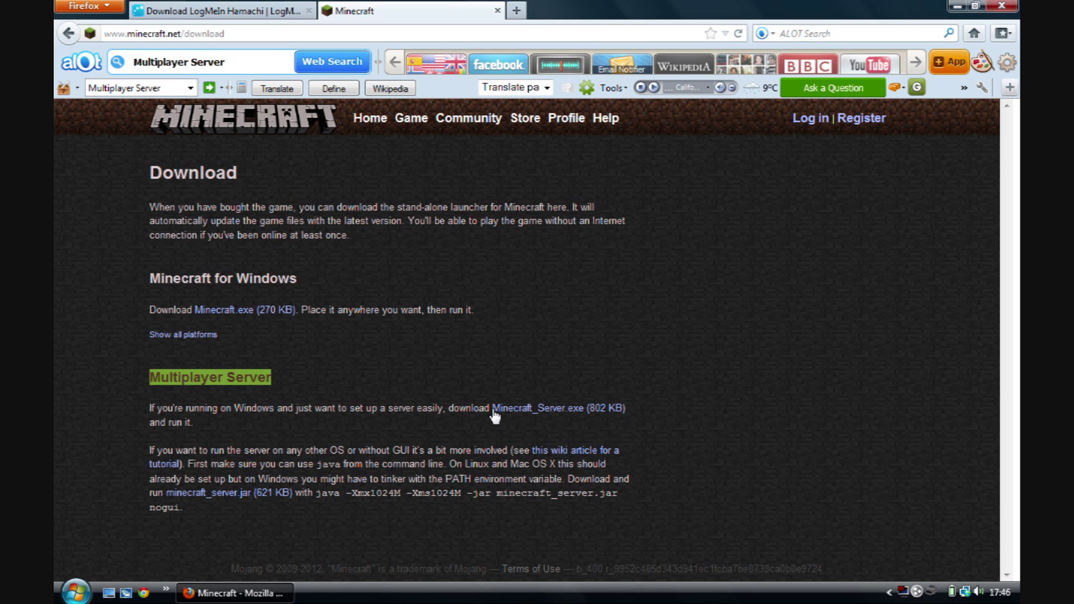
left_click_drag(492, 408, 628, 433)
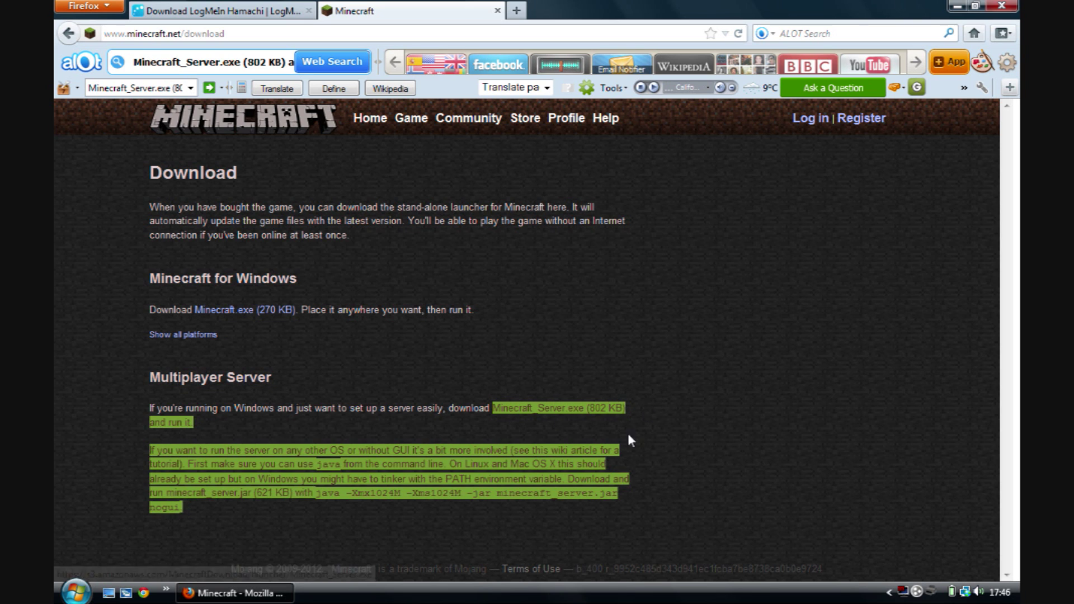
left_click(619, 456)
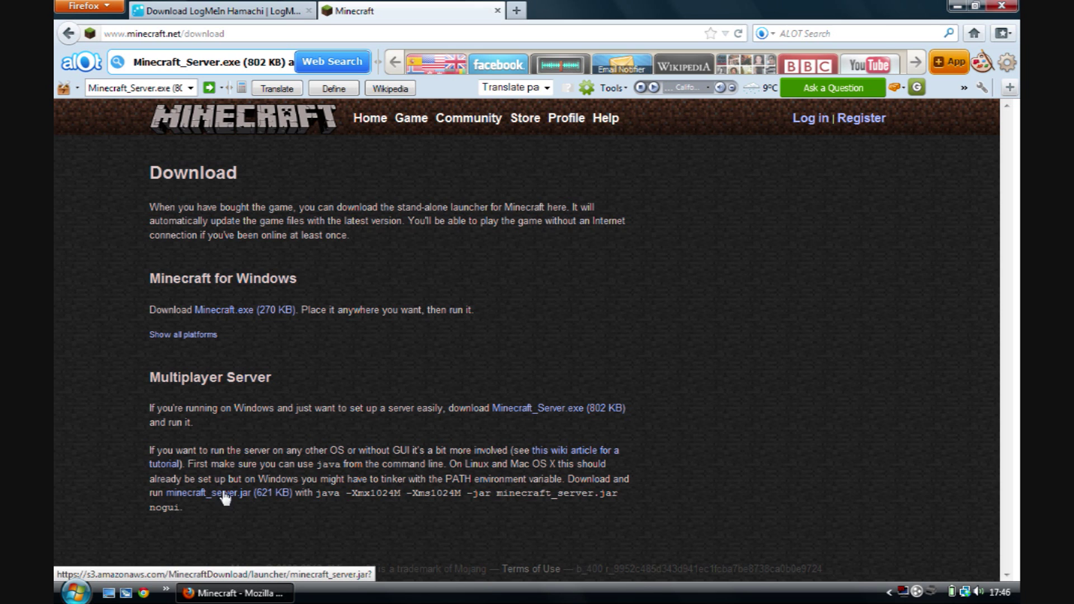
left_click(235, 592)
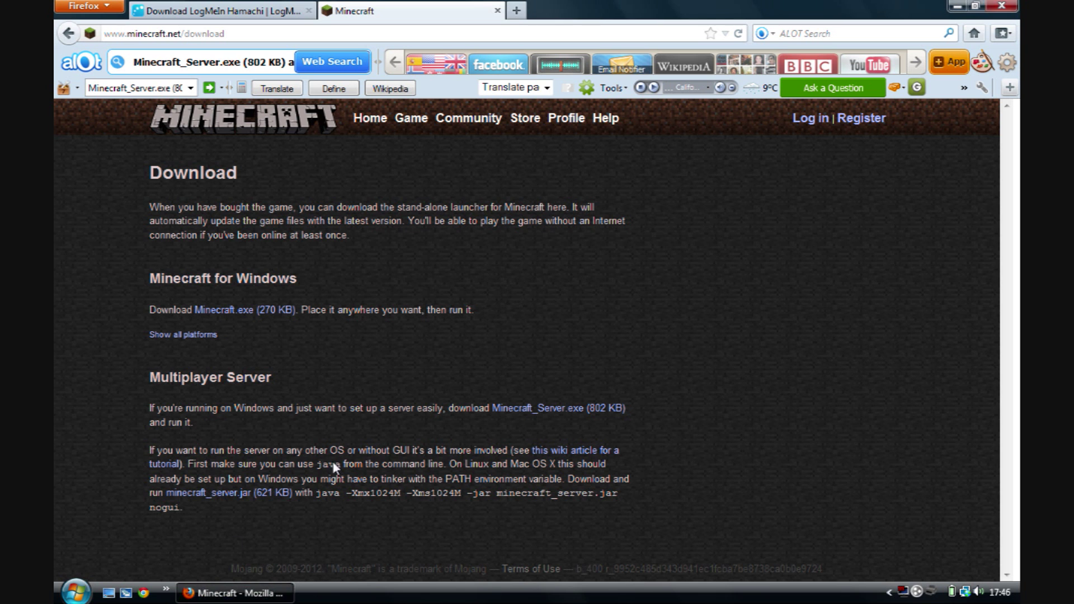
left_click(235, 592)
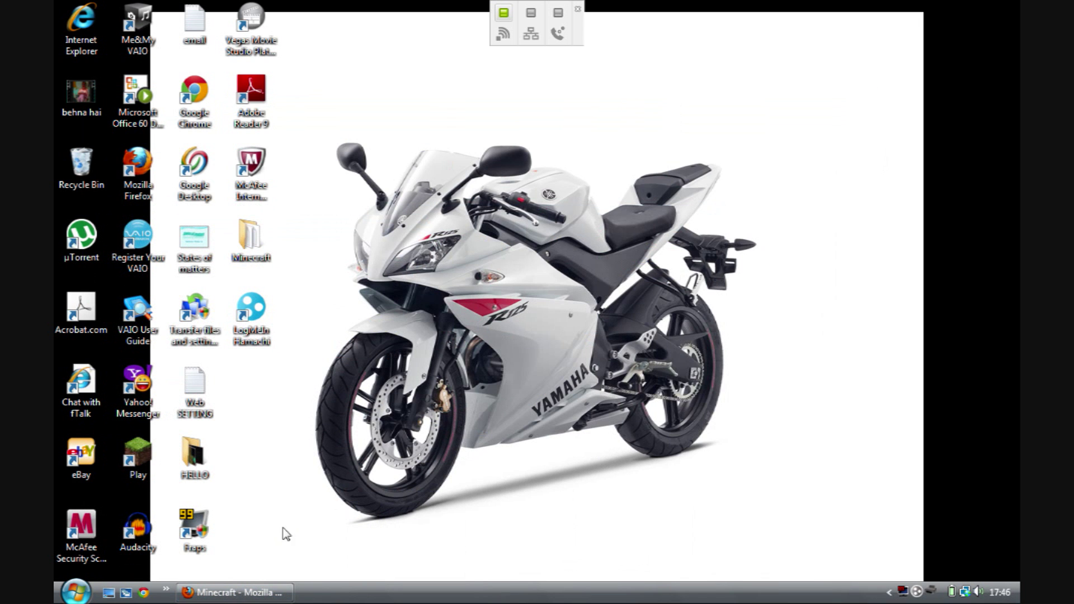
Open the Minecraft desktop folder, select Minecraft_Server, and launch LogMeIn Hamachi.
double_click(252, 250)
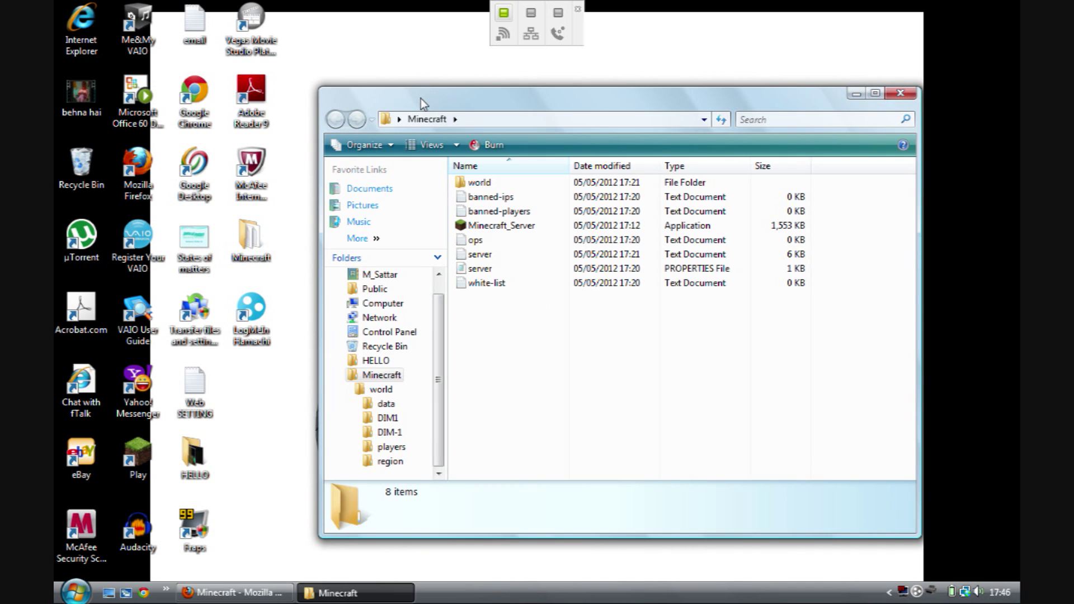
left_click_drag(422, 99, 401, 98)
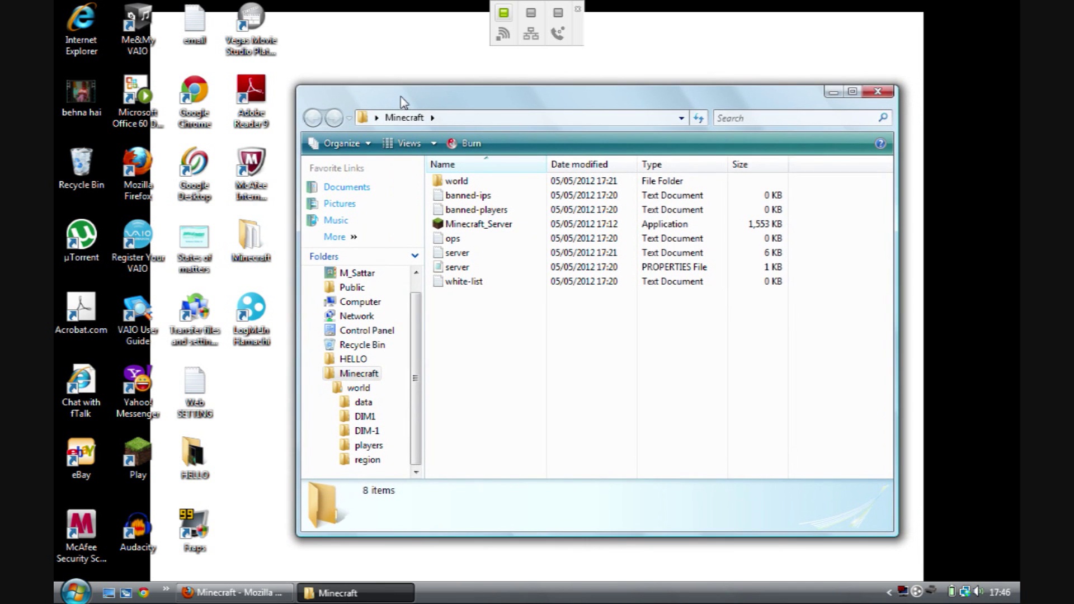
left_click(494, 225)
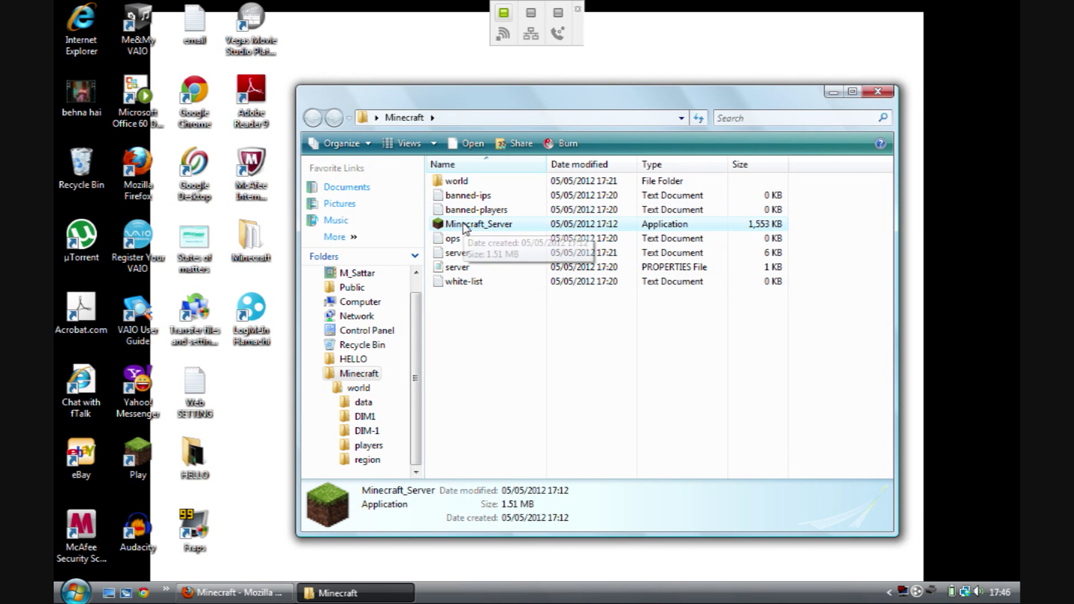
left_click_drag(466, 225, 466, 231)
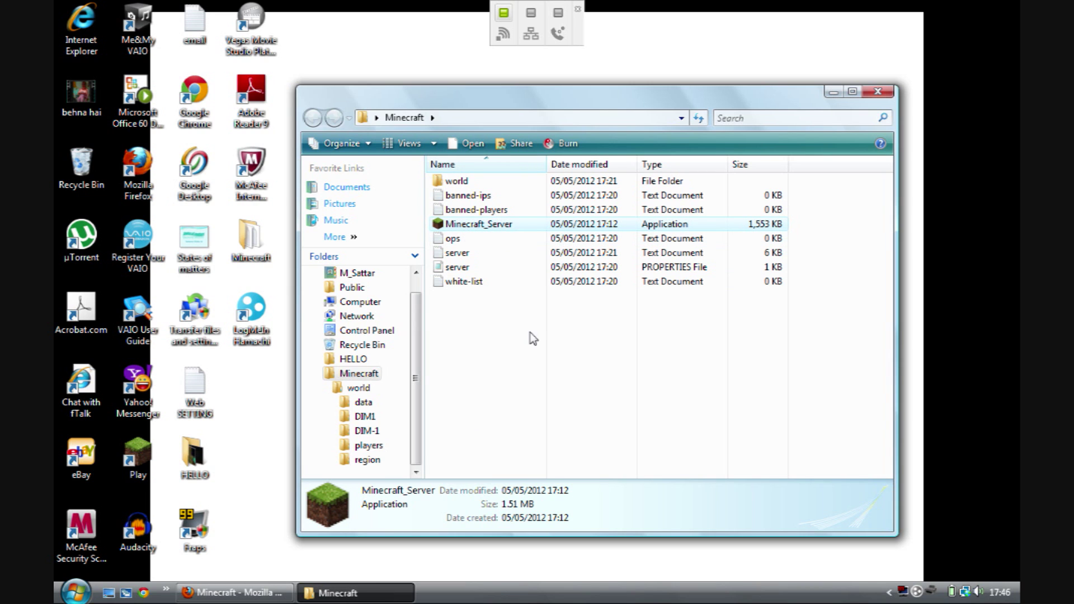
double_click(254, 320)
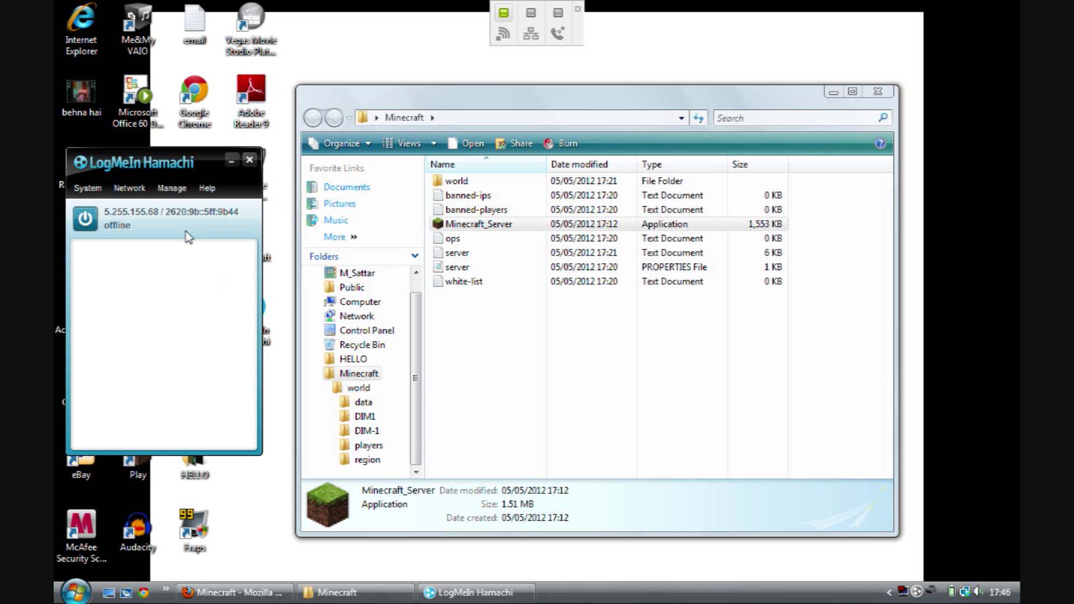
Power Hamachi on and view the joined network showing 1/5 members.
left_click(85, 219)
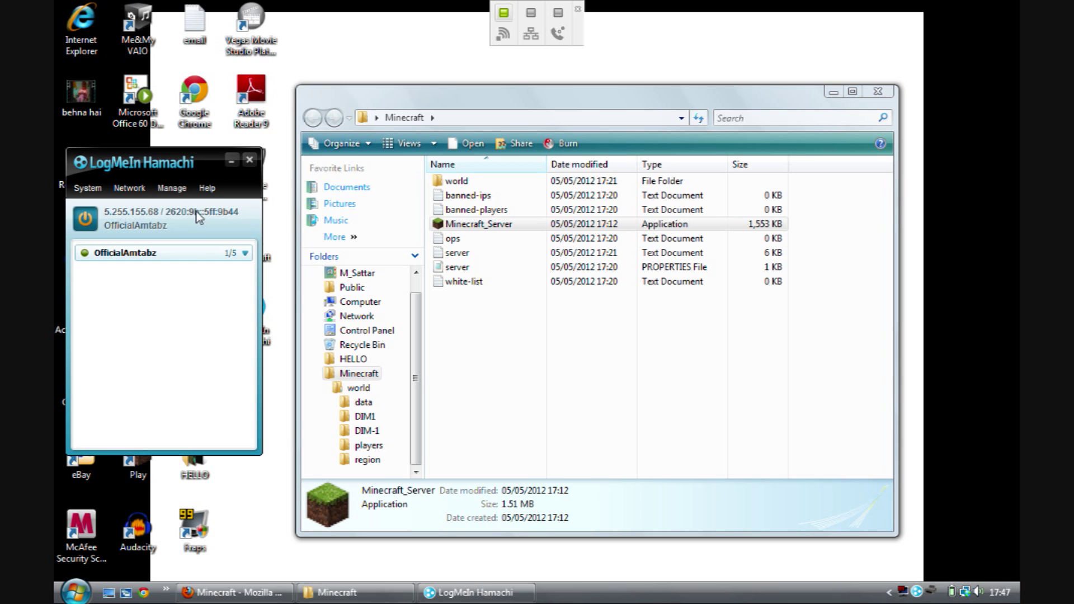
left_click(249, 258)
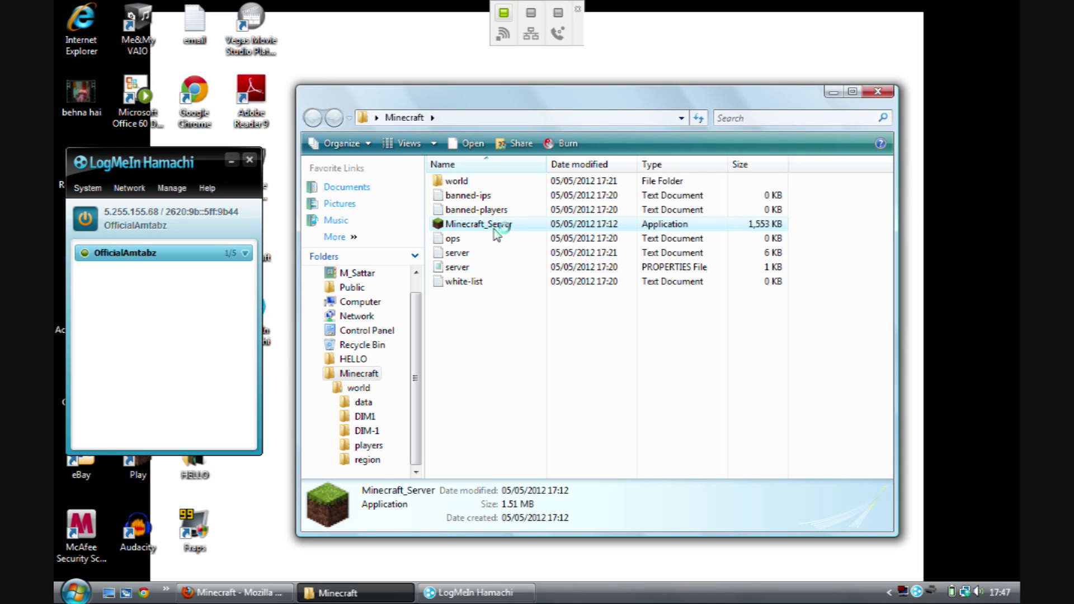
mouse_move(475, 350)
left_mouse_down()
mouse_move(468, 242)
mouse_move(467, 351)
left_mouse_up()
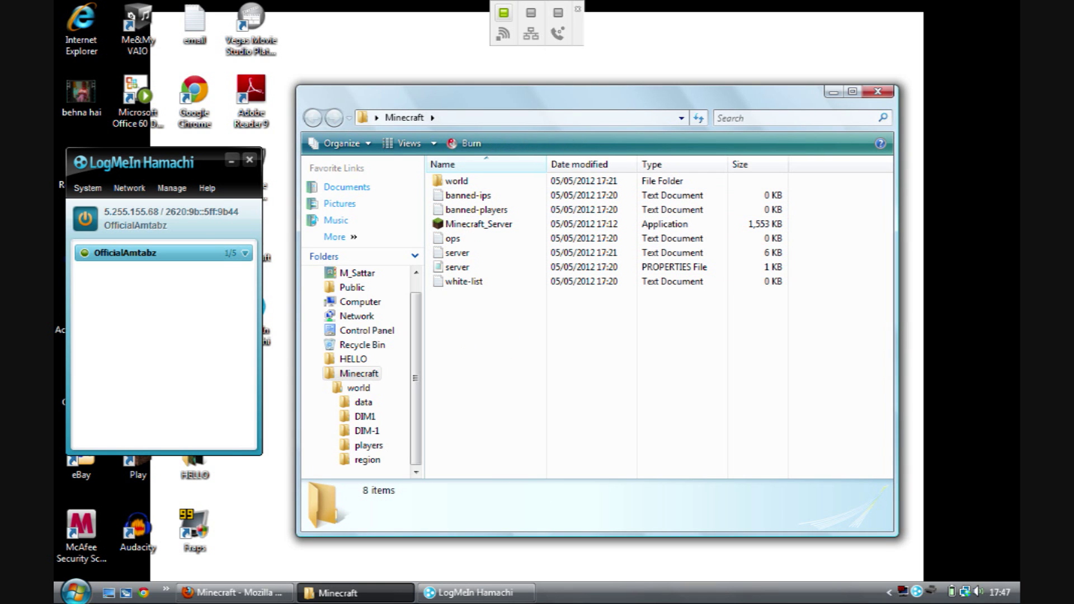
Start the Minecraft server, then launch the Play shortcut again after dismissing the Java error.
left_click(277, 246)
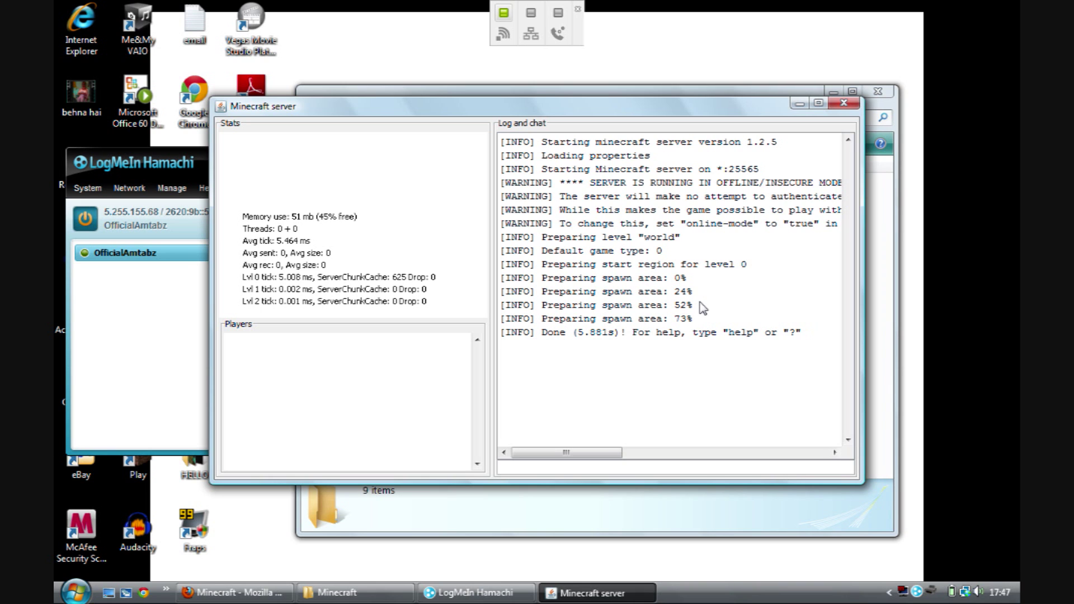
left_click(325, 56)
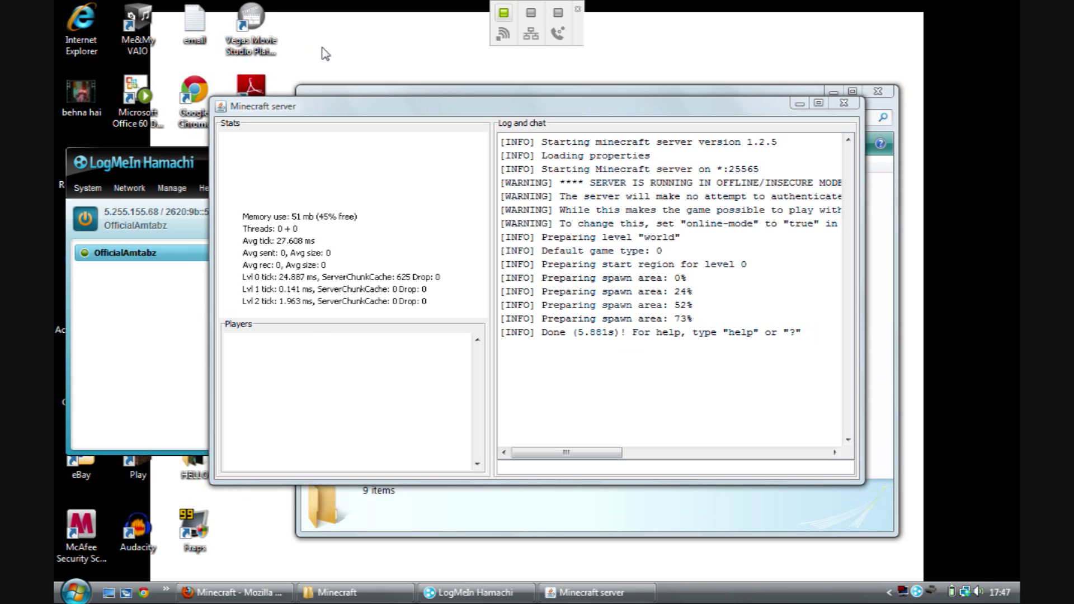
double_click(136, 473)
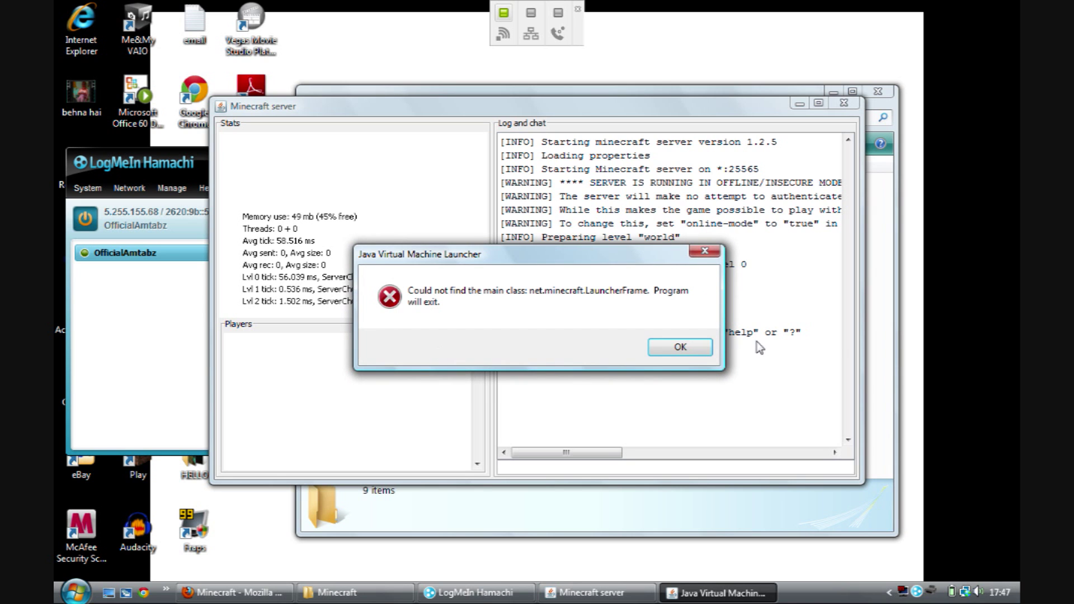
left_click(680, 347)
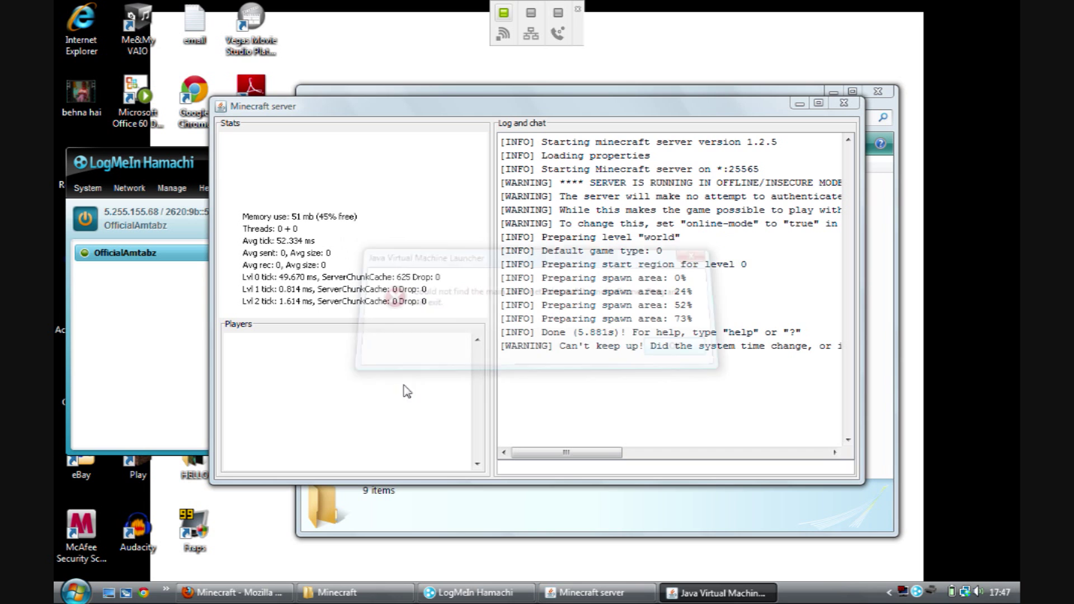
left_click(133, 475)
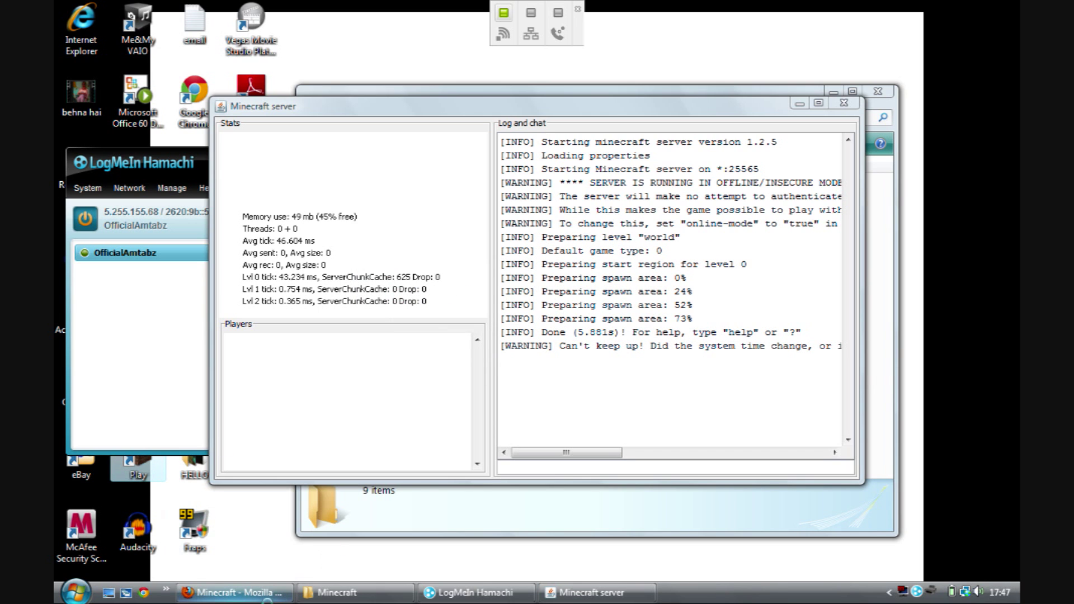
mouse_move(261, 598)
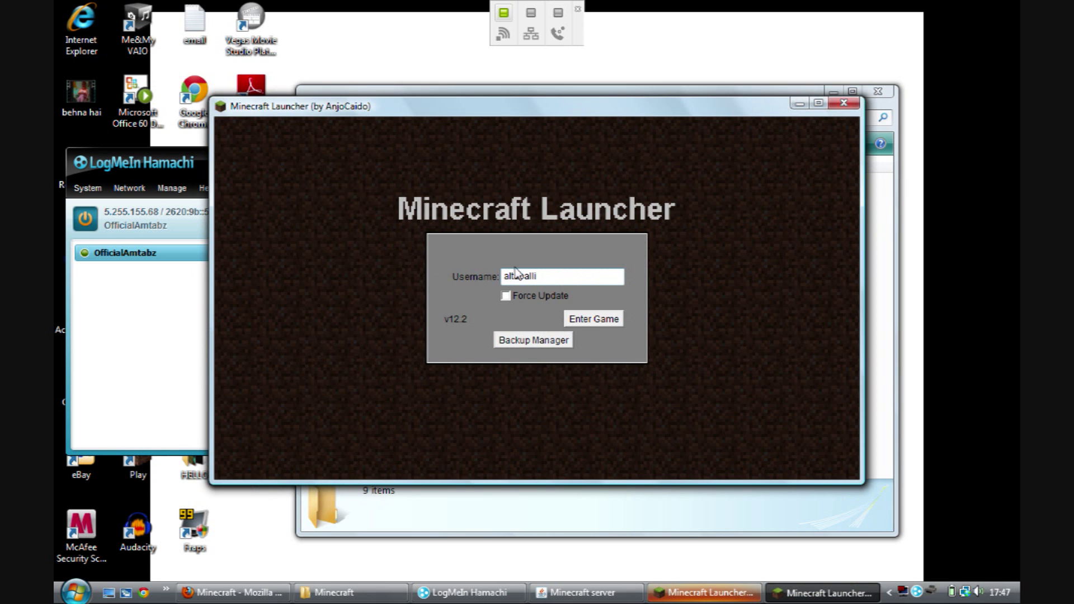
Enter the game, maximize the Minecraft window, and close the leftover launcher.
left_click(602, 320)
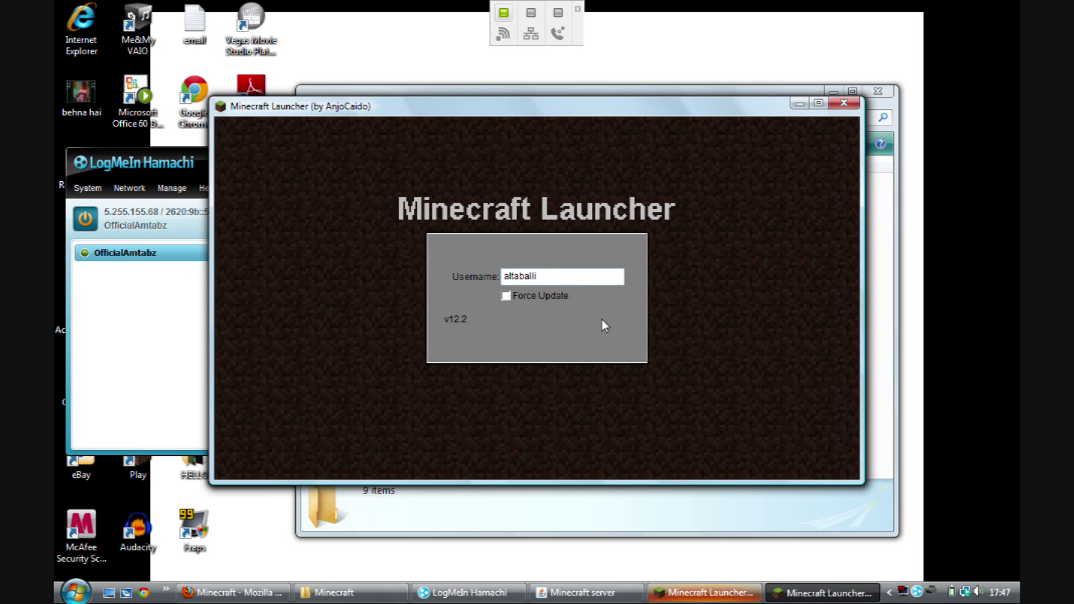
left_click(820, 104)
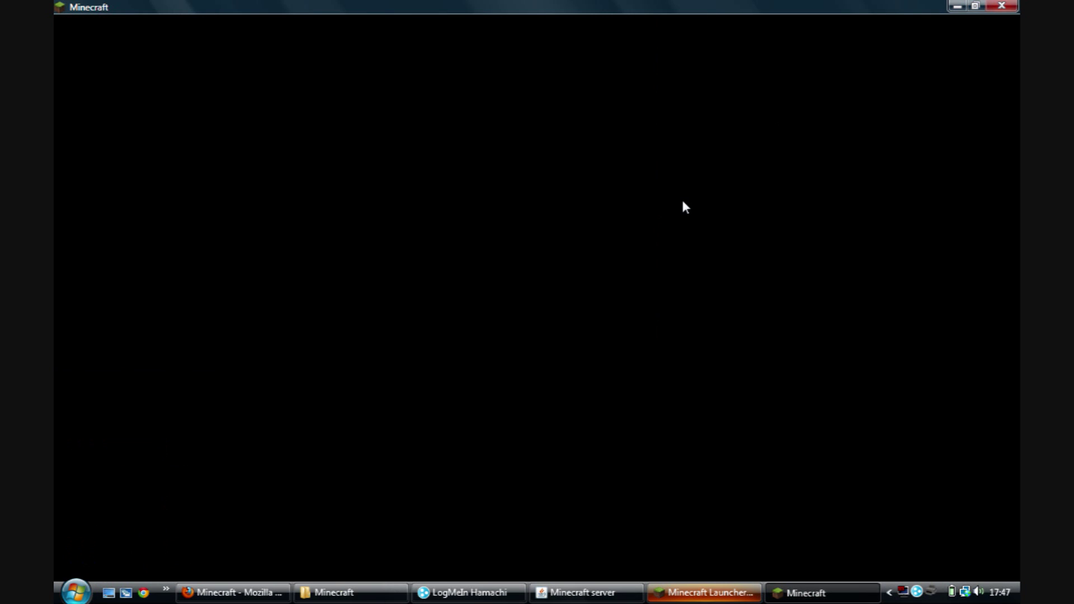
left_click(706, 592)
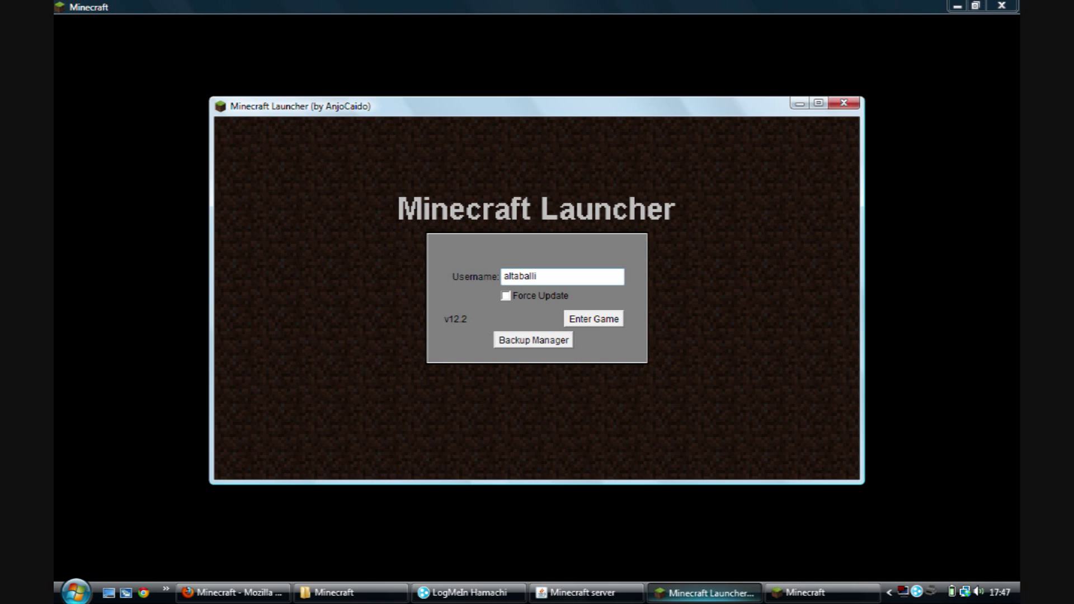
left_click(844, 104)
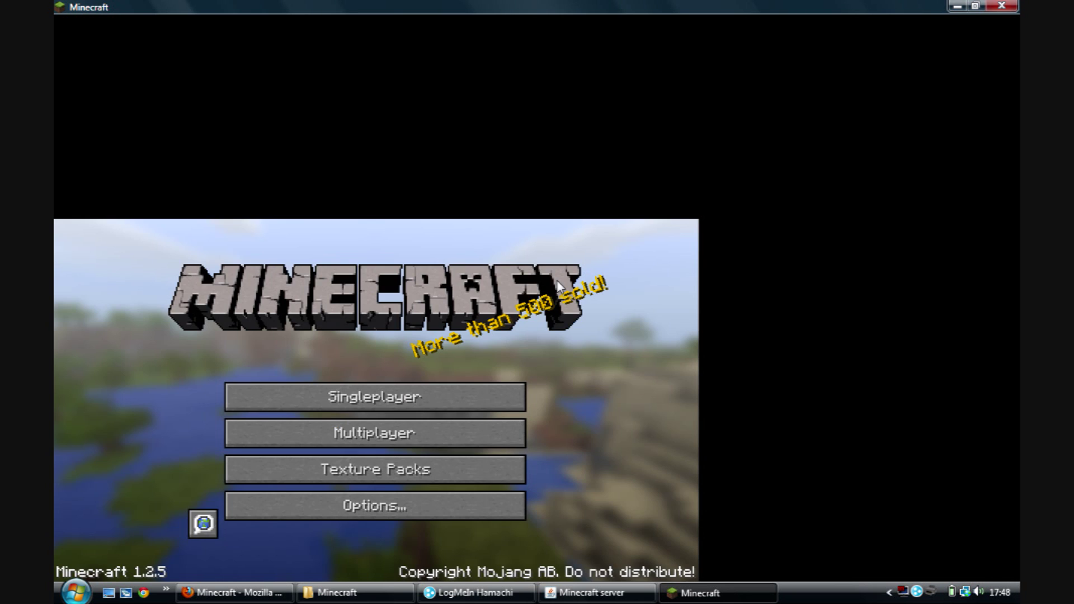
Leave the singleplayer world list and open the Multiplayer server list.
left_click(557, 282)
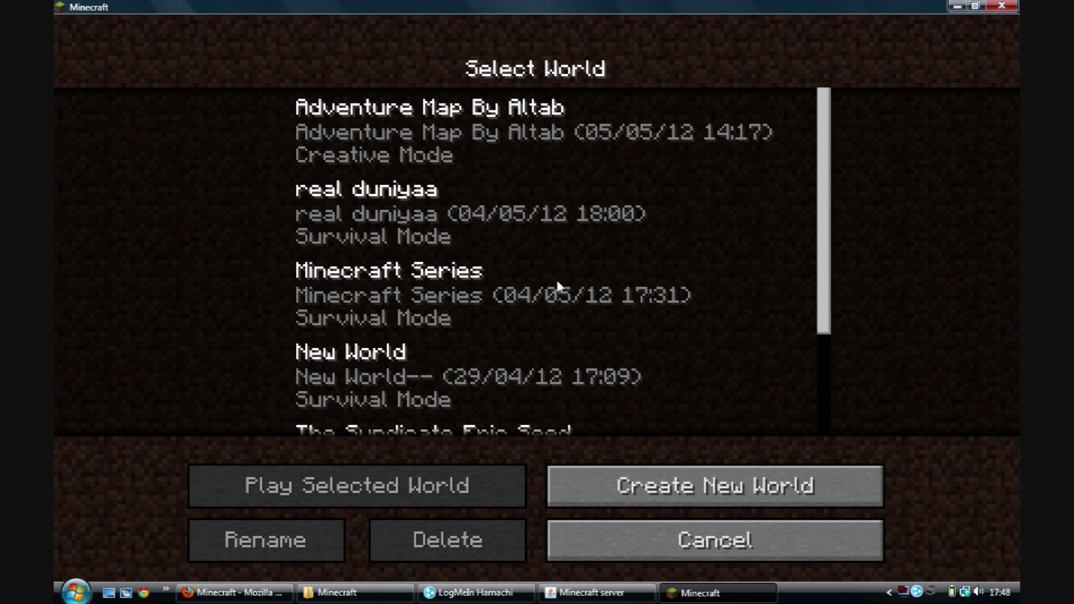
left_click(662, 548)
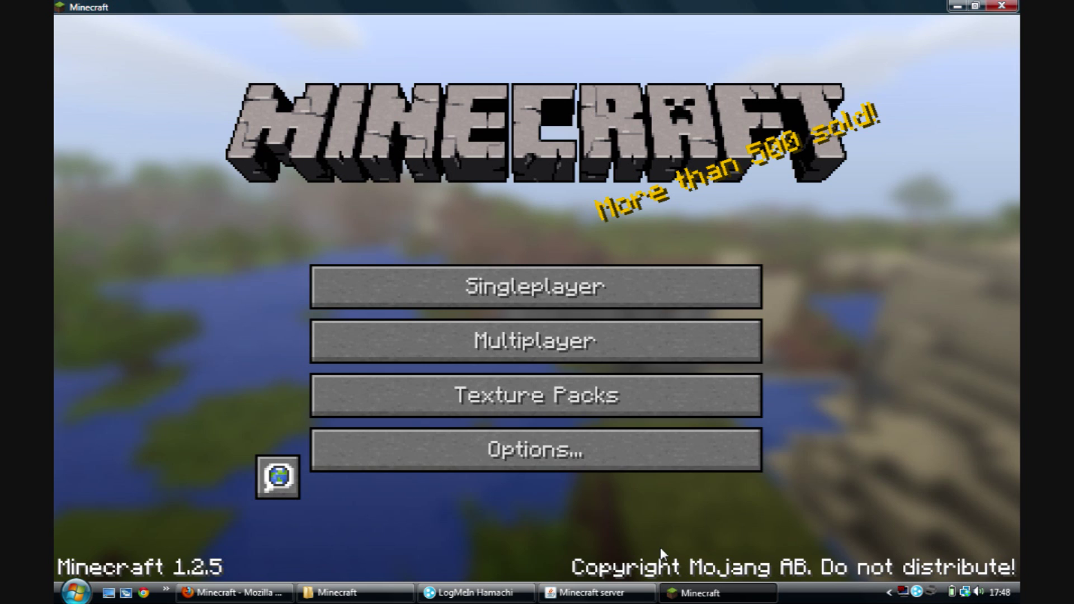
left_click(521, 349)
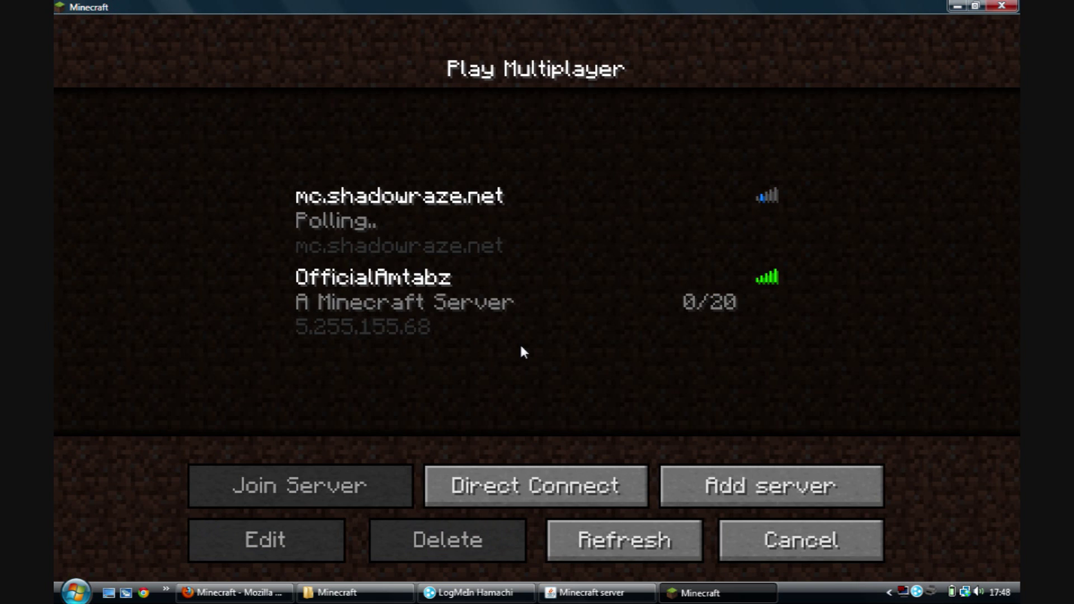
Begin a new server entry named with 'rver', check Hamachi's address, then cancel it.
left_click(708, 474)
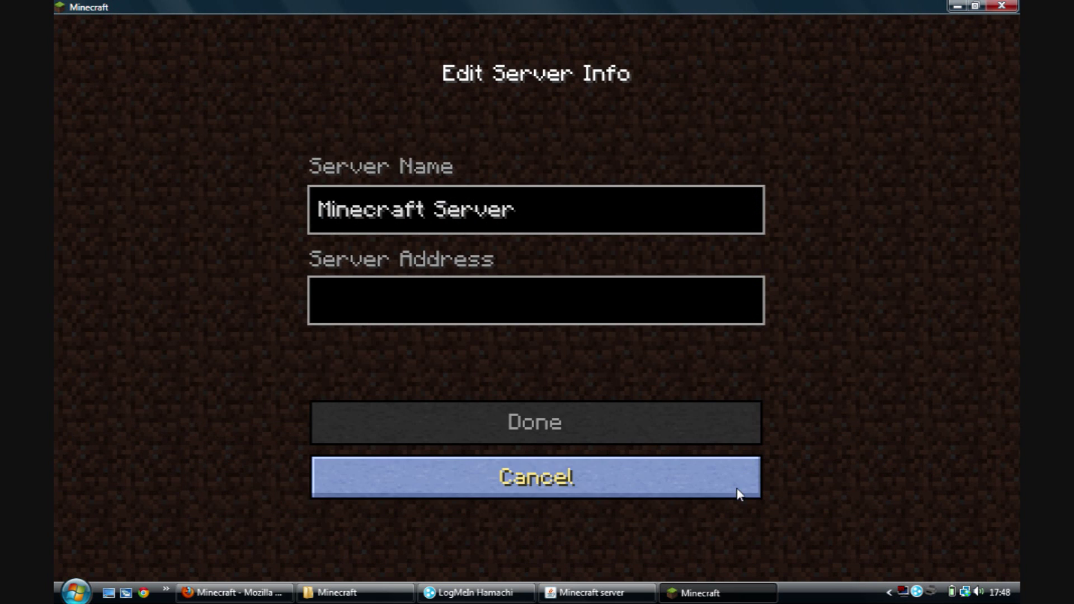
key("BackSpace")
key("BackSpace")
key("BackSpace")
key("BackSpace")
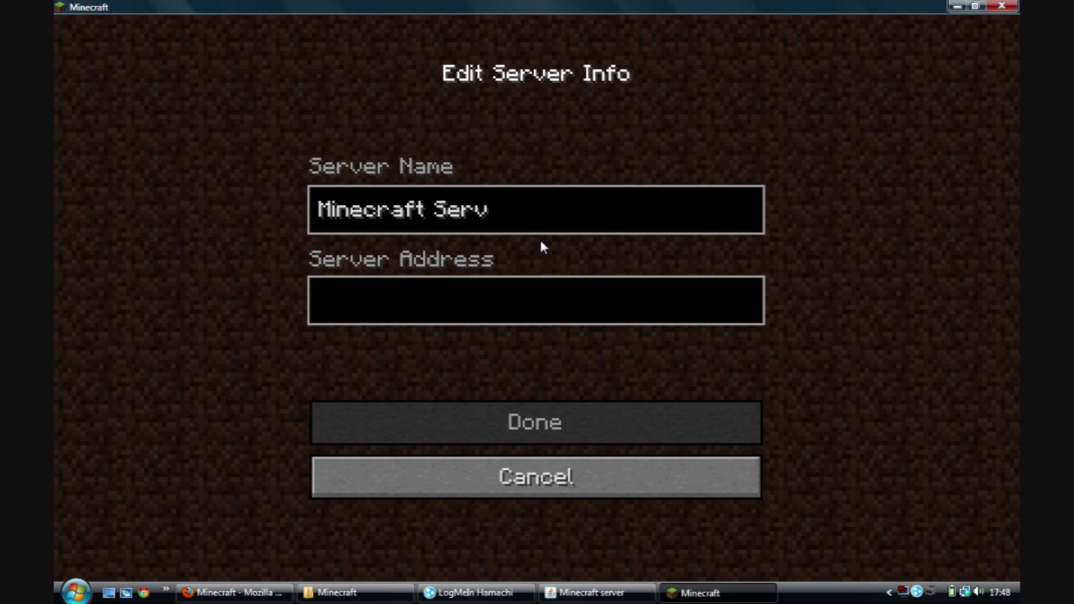
type("rver")
key("alt+Tab")
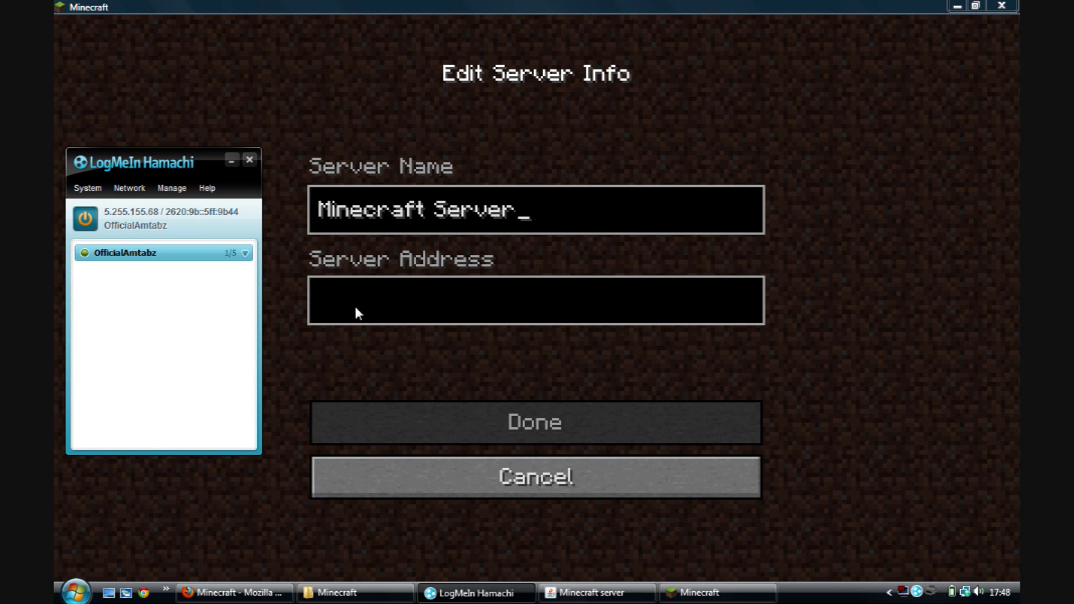
left_click(395, 311)
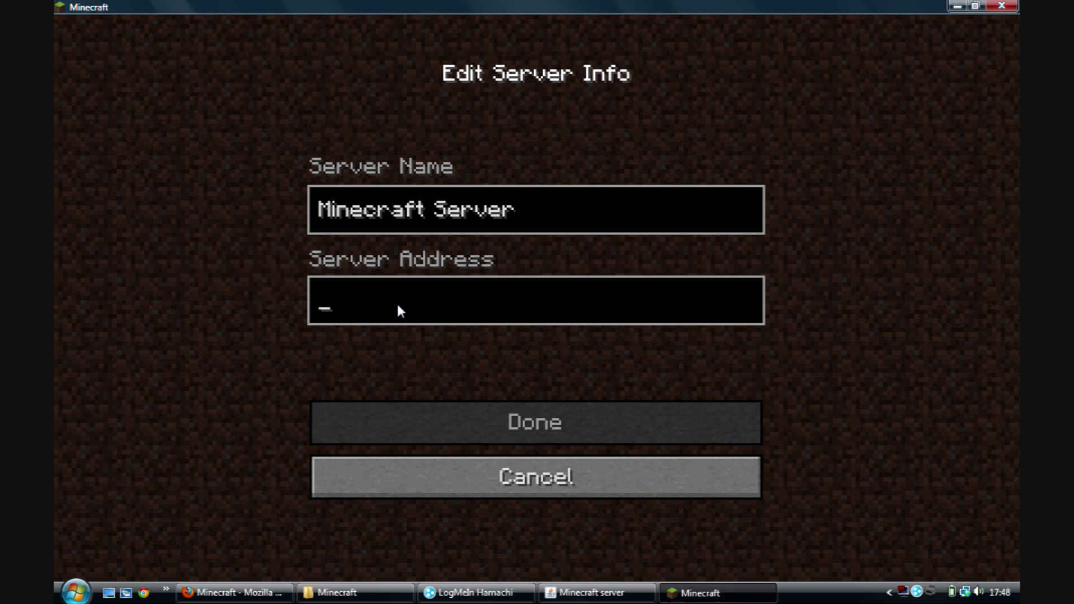
left_click(544, 483)
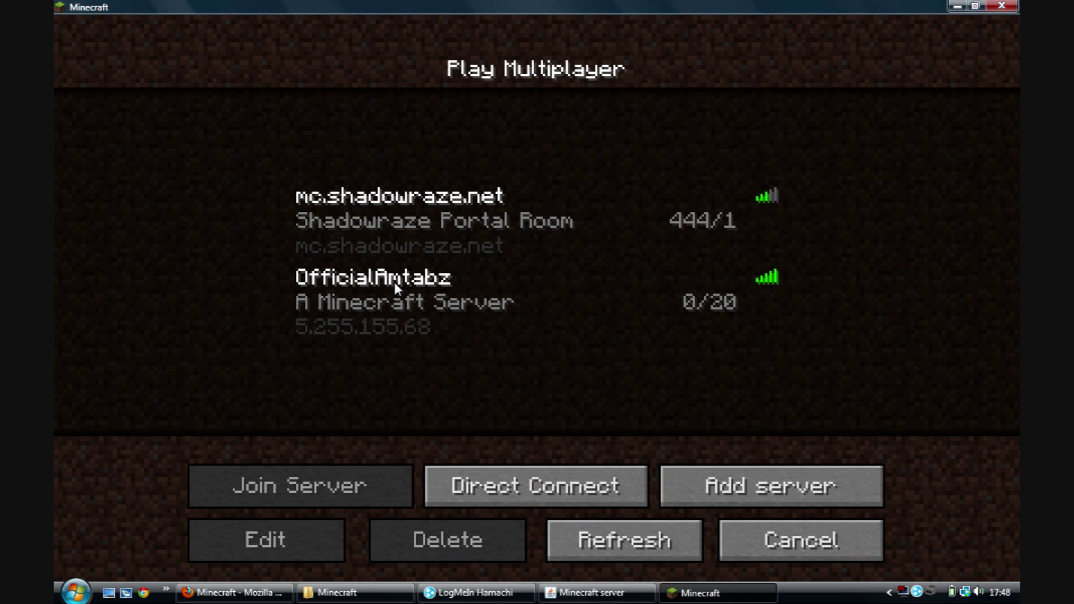
Select the OfficialAmtabz server in the list and join it.
left_click(375, 305)
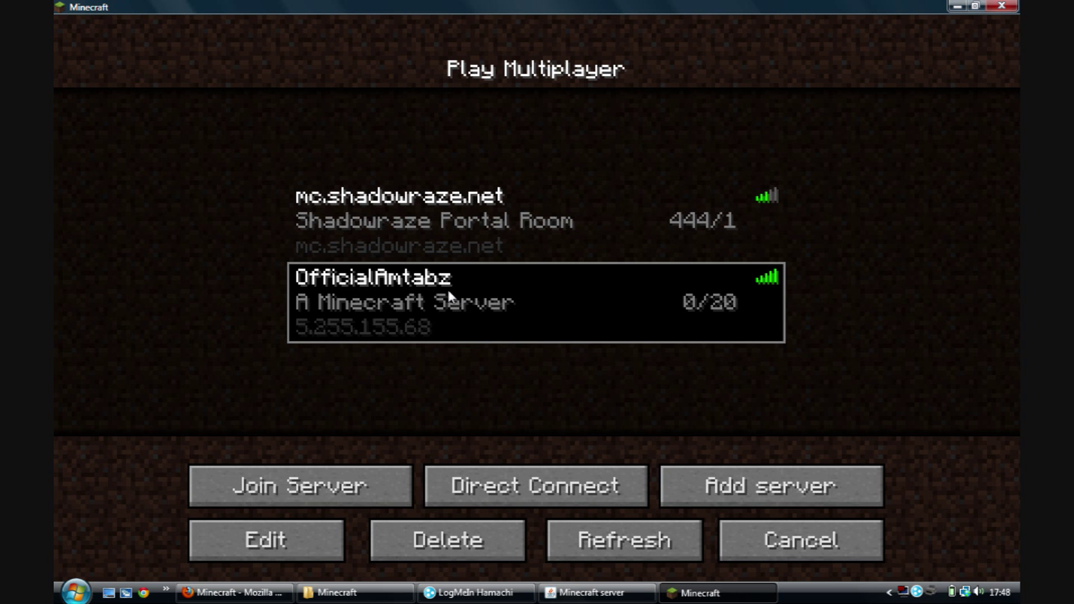
double_click(414, 298)
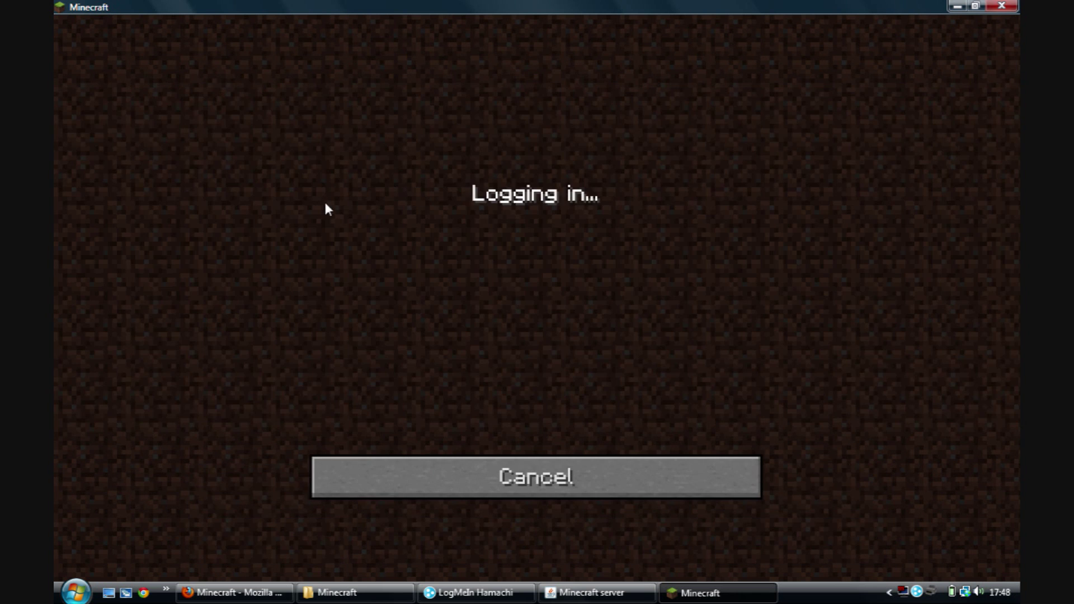